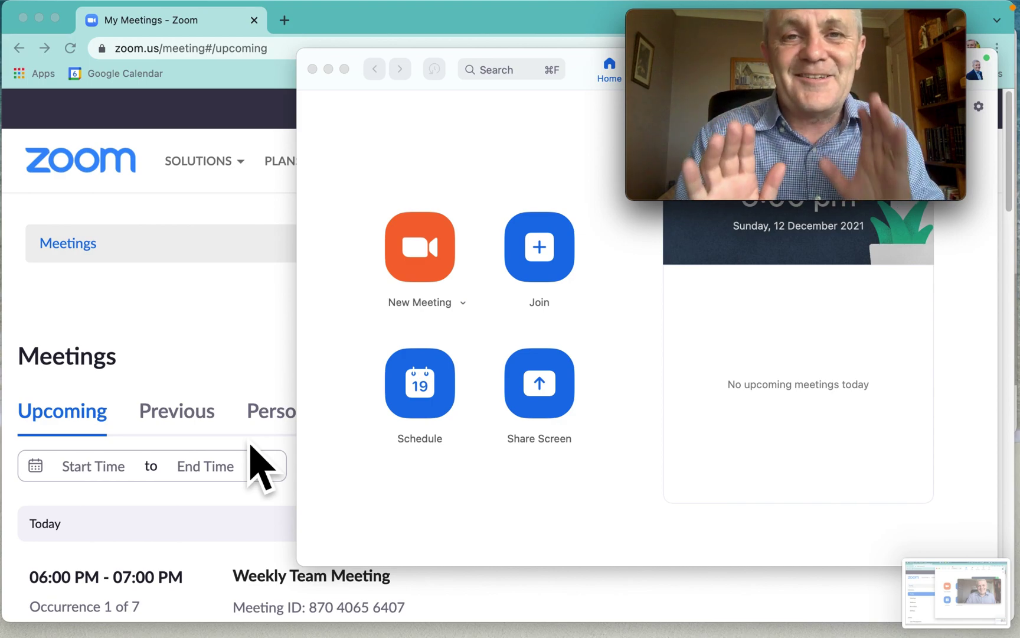
left_click(423, 396)
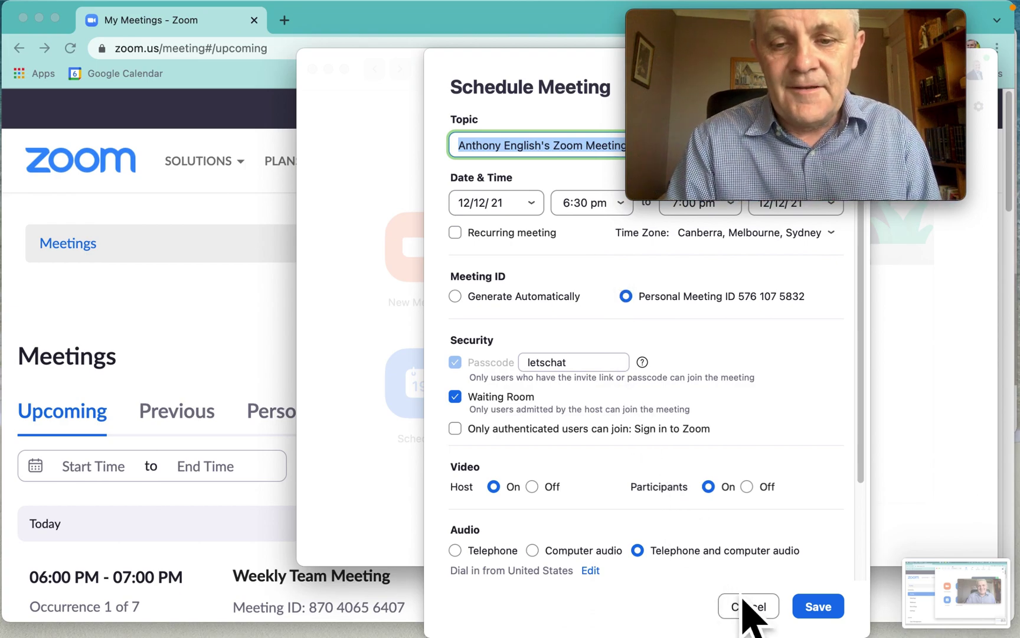
left_click(757, 609)
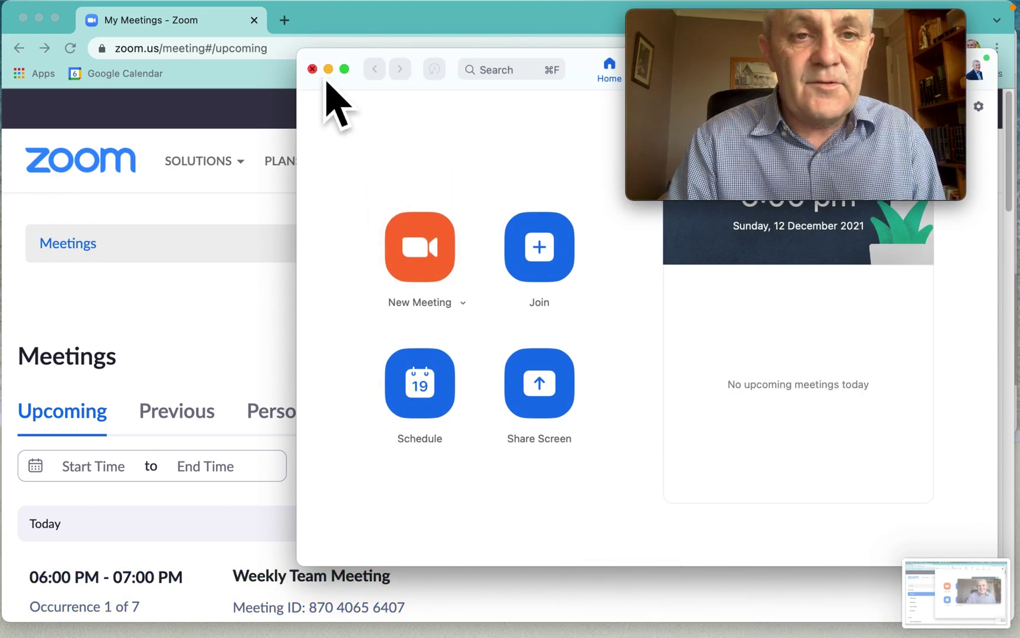
left_click(313, 70)
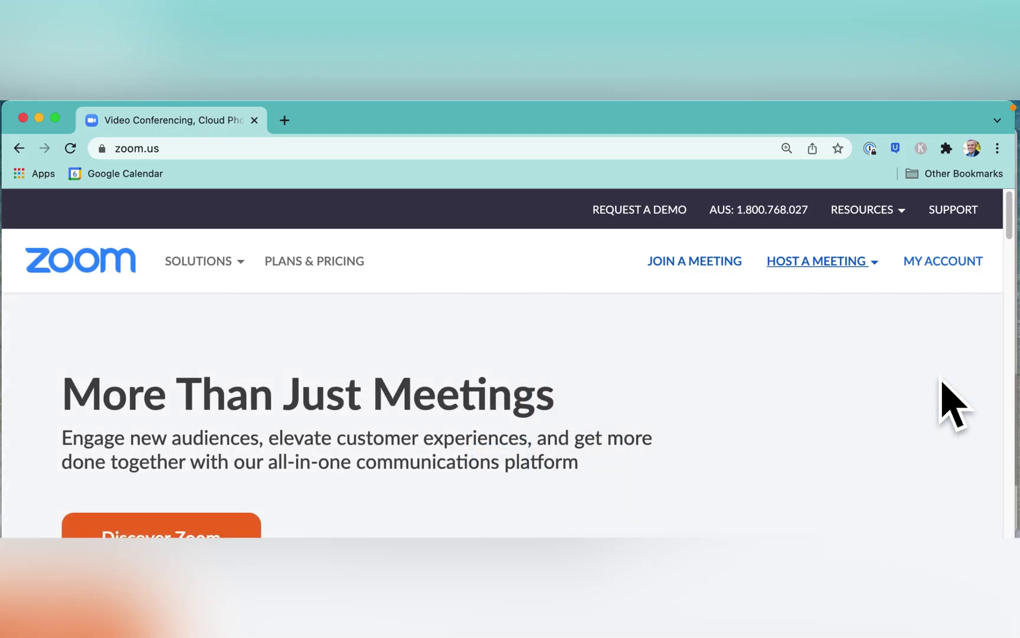
- From the web account, schedule a one-hour meeting titled Project Meeting for 2021-12-13 at 10:00 AM
left_click(971, 275)
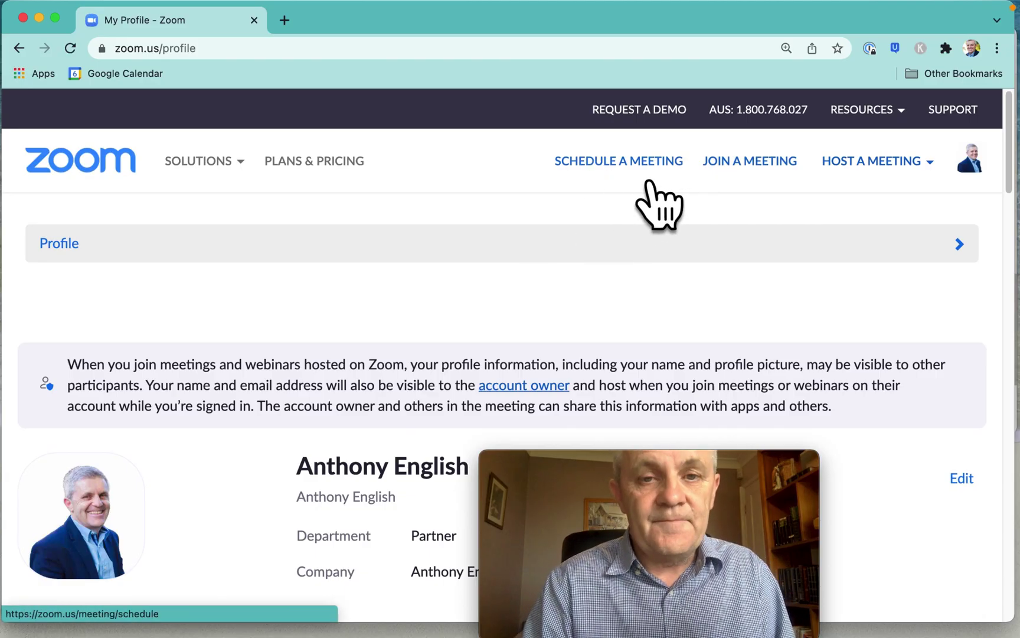
left_click(649, 168)
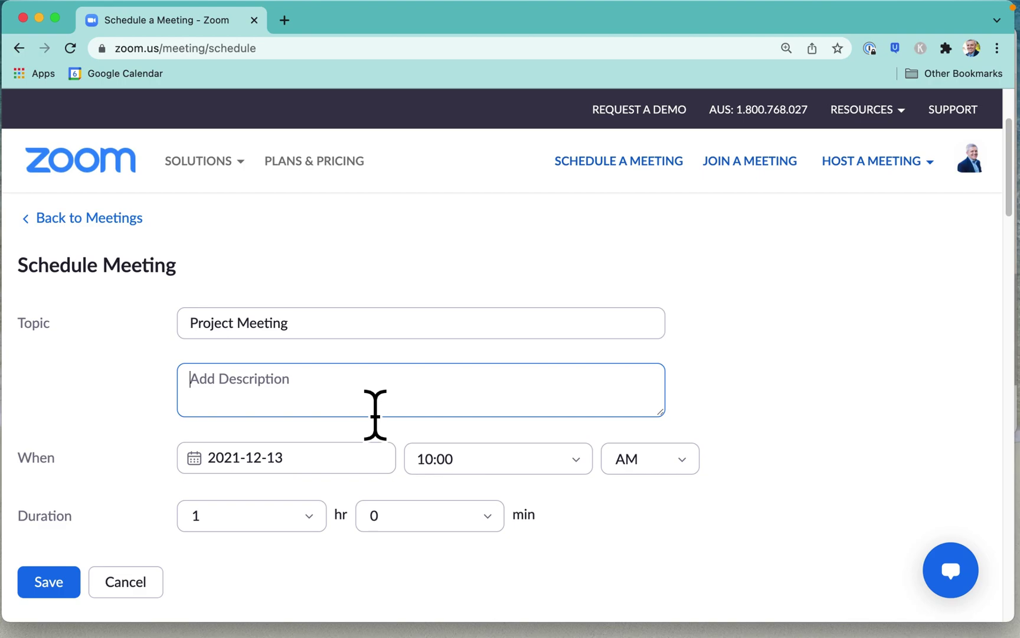
left_click(304, 485)
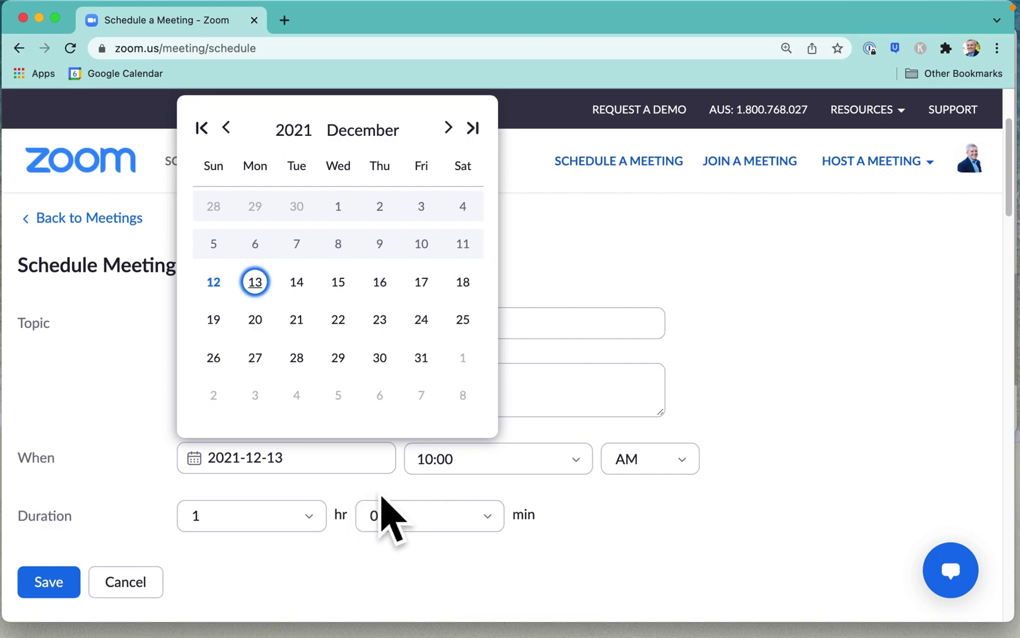
left_click(312, 516)
left_click(689, 517)
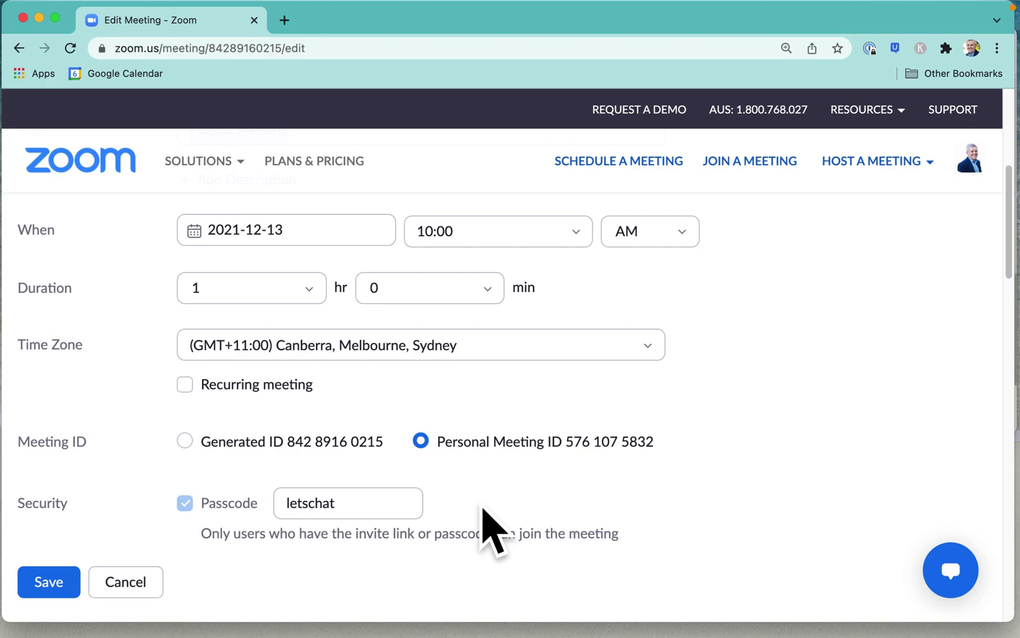
- Make the Project Meeting a recurring meeting with weekly recurrence
left_click(218, 407)
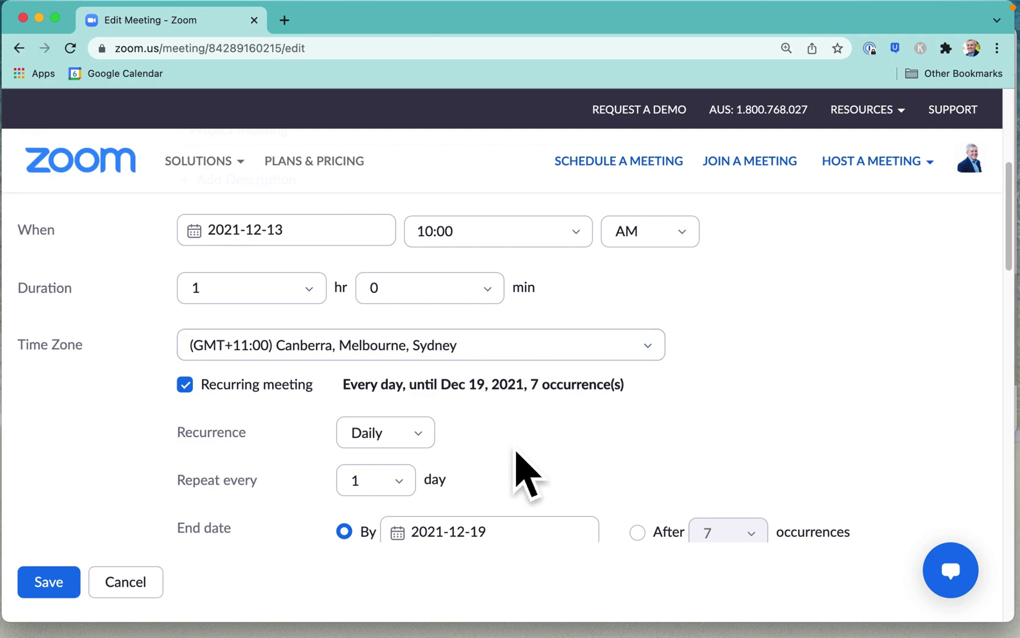
scroll(524, 472, "down", 4)
left_click(408, 361)
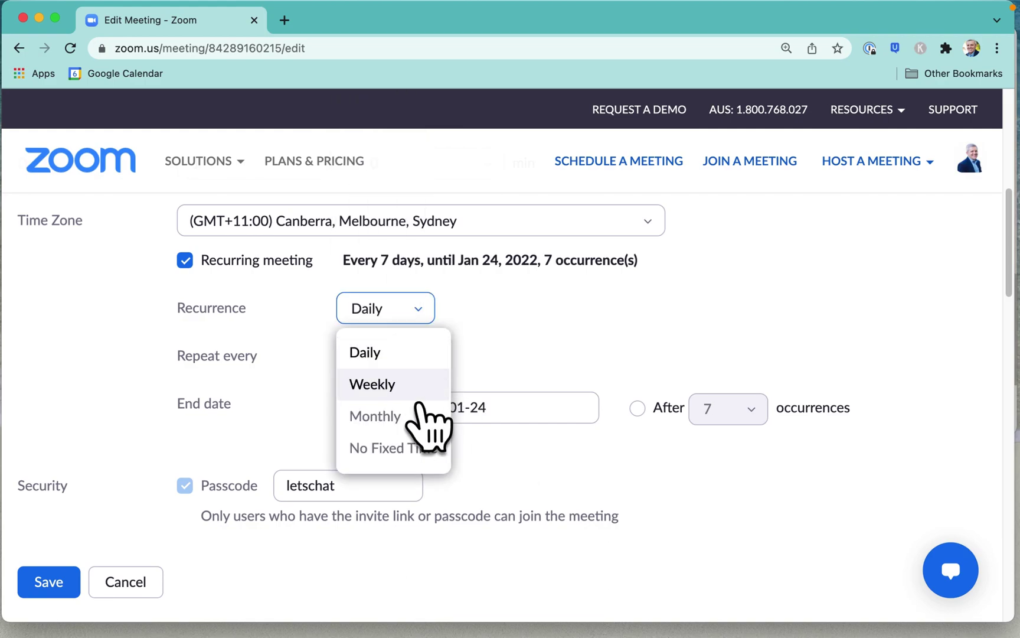
left_click(416, 394)
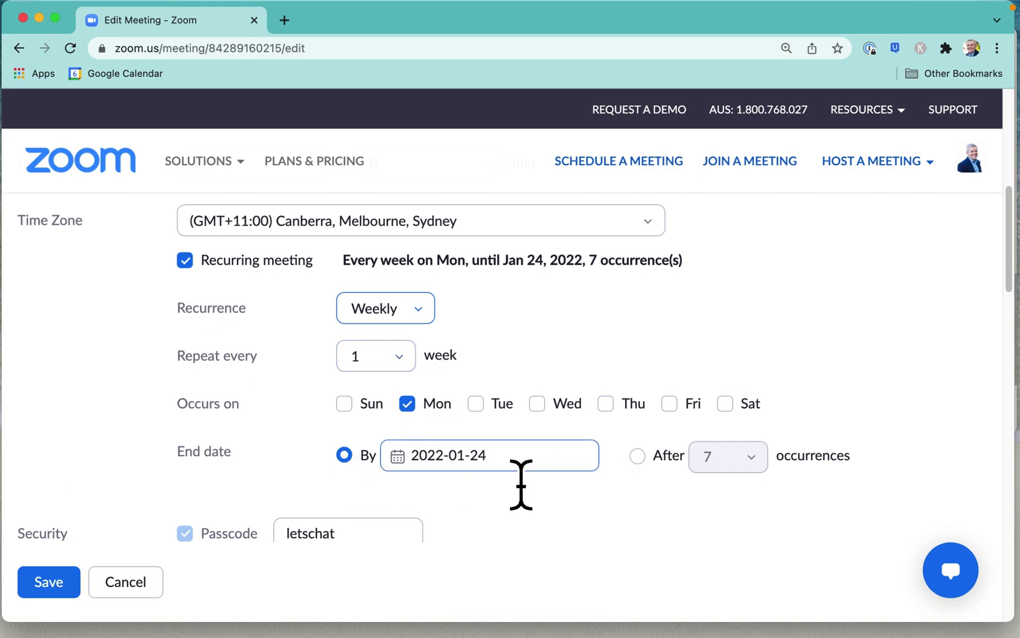
- Set the weekly recurrence to end after 5 occurrences instead of by a date
left_click(667, 475)
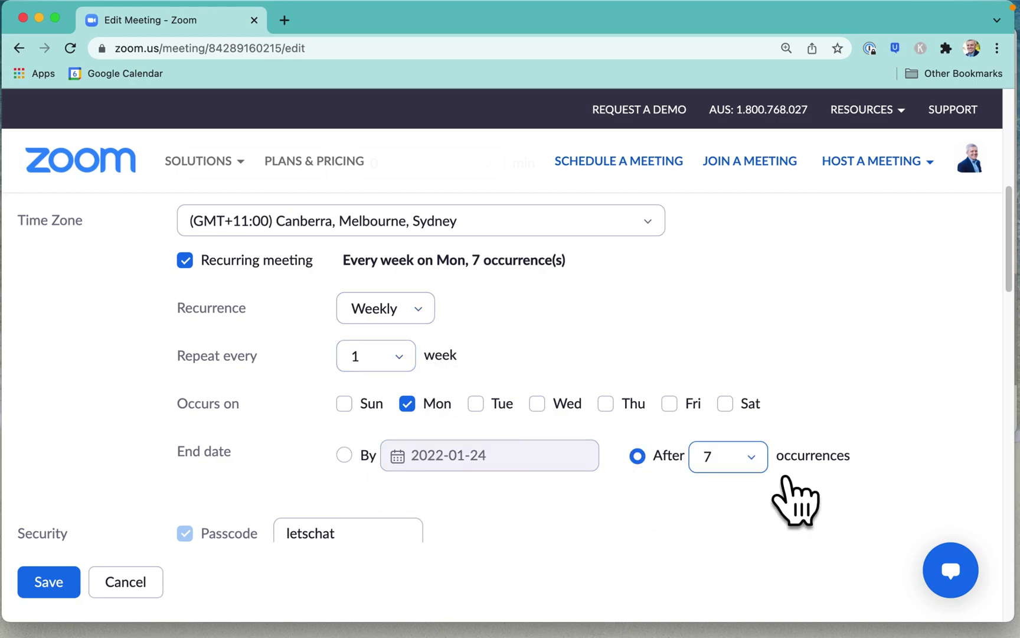
left_click(731, 466)
scroll(751, 375, "down", 1)
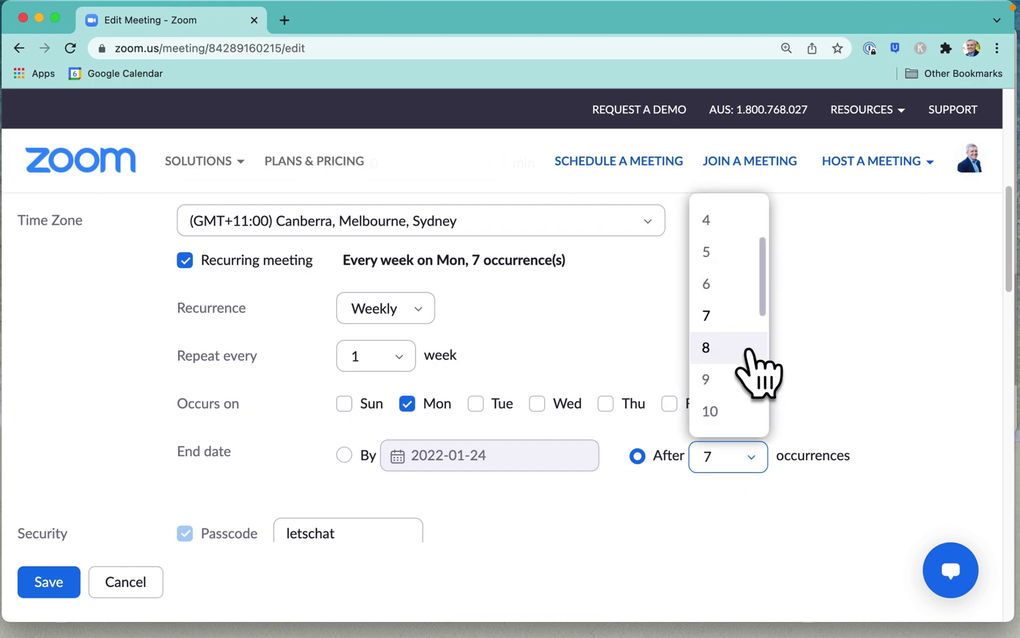
left_click(742, 265)
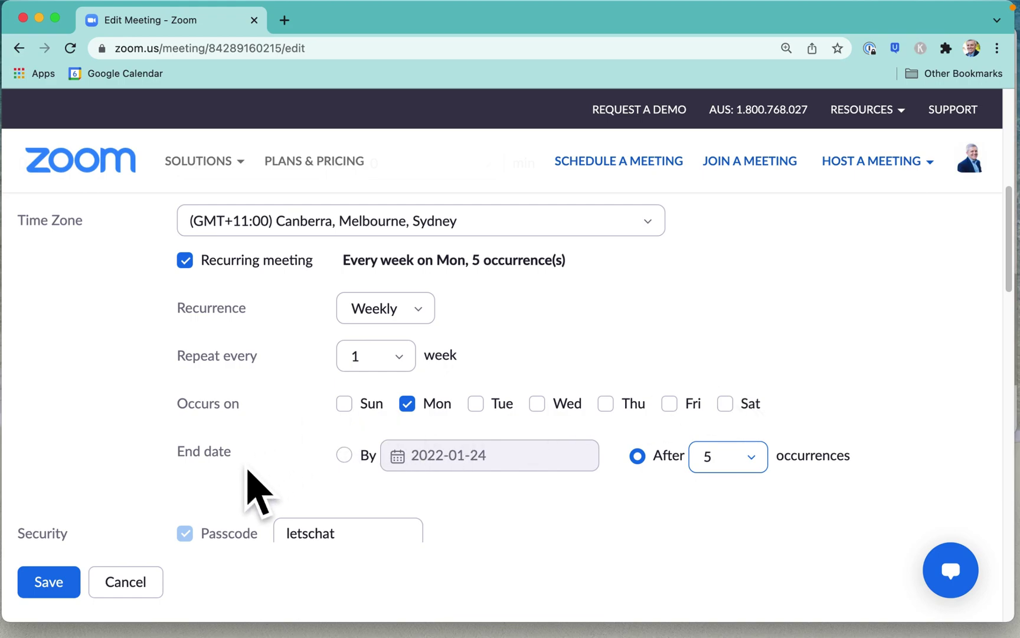
scroll(610, 490, "up", 2)
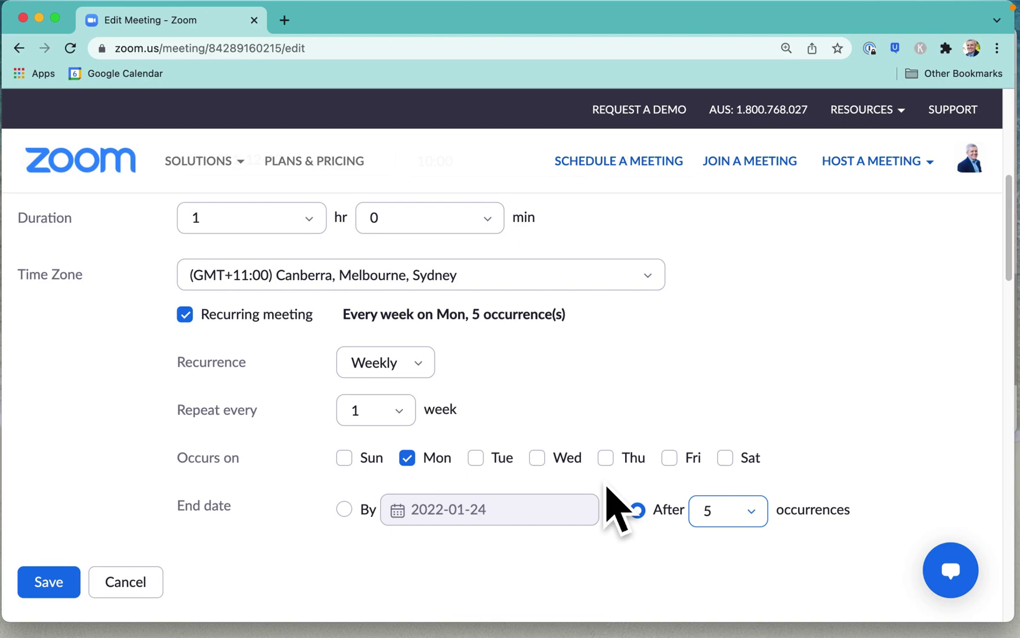
scroll(614, 508, "up", 3)
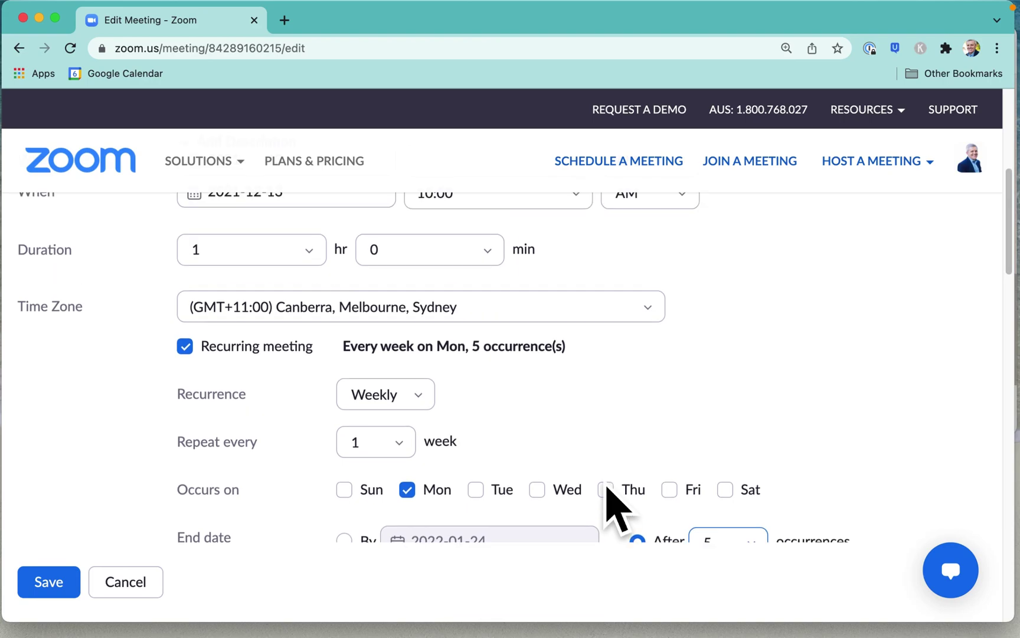
- Add Australia and United Kingdom to the meeting's global dial-in countries and save the selection
scroll(614, 508, "down", 5)
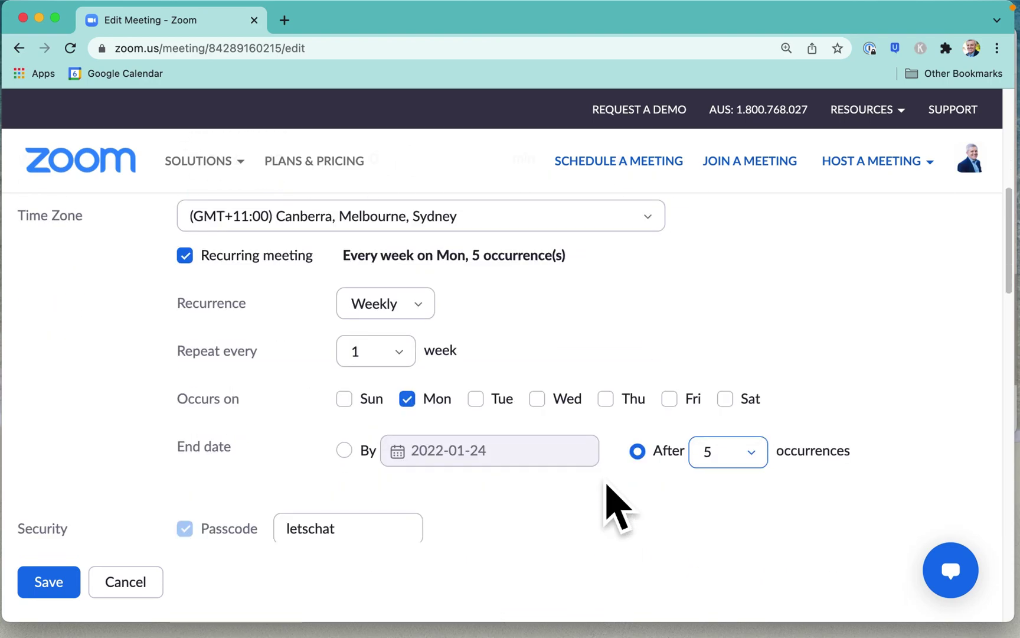
scroll(607, 485, "down", 10)
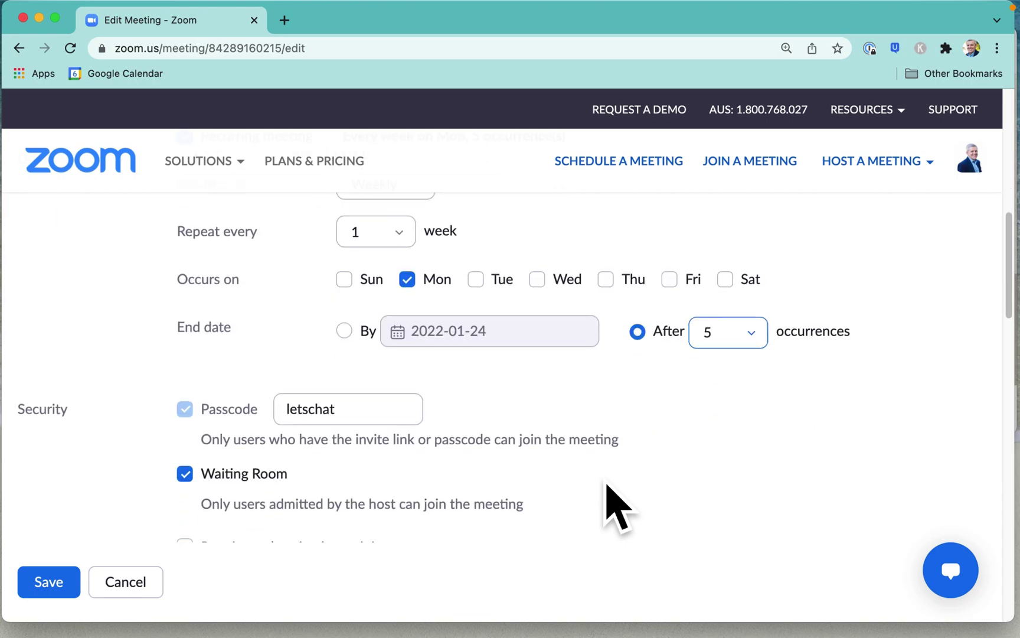
scroll(608, 485, "down", 4)
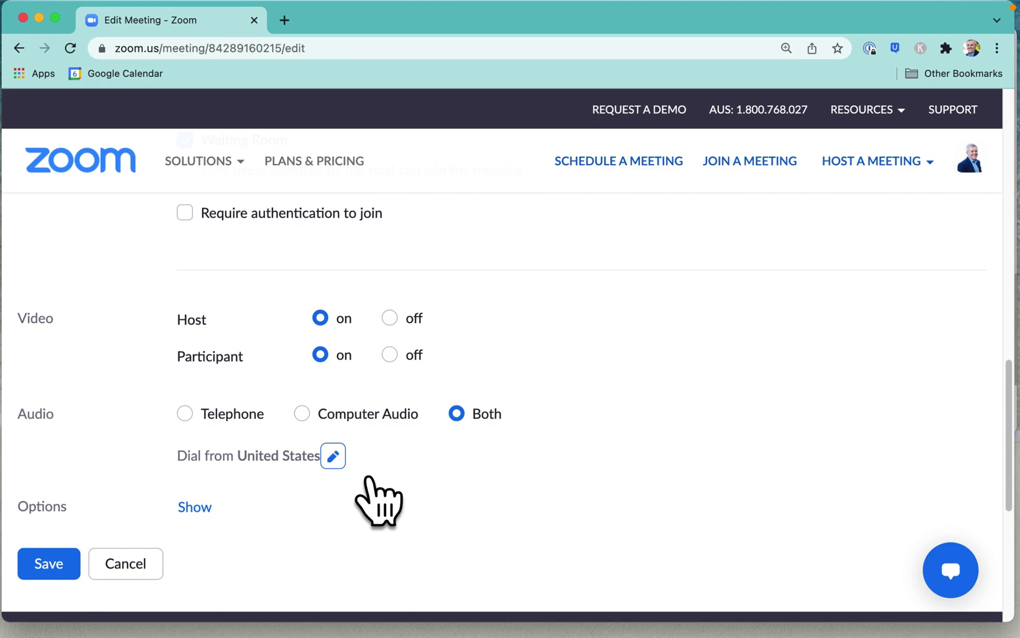
left_click(333, 455)
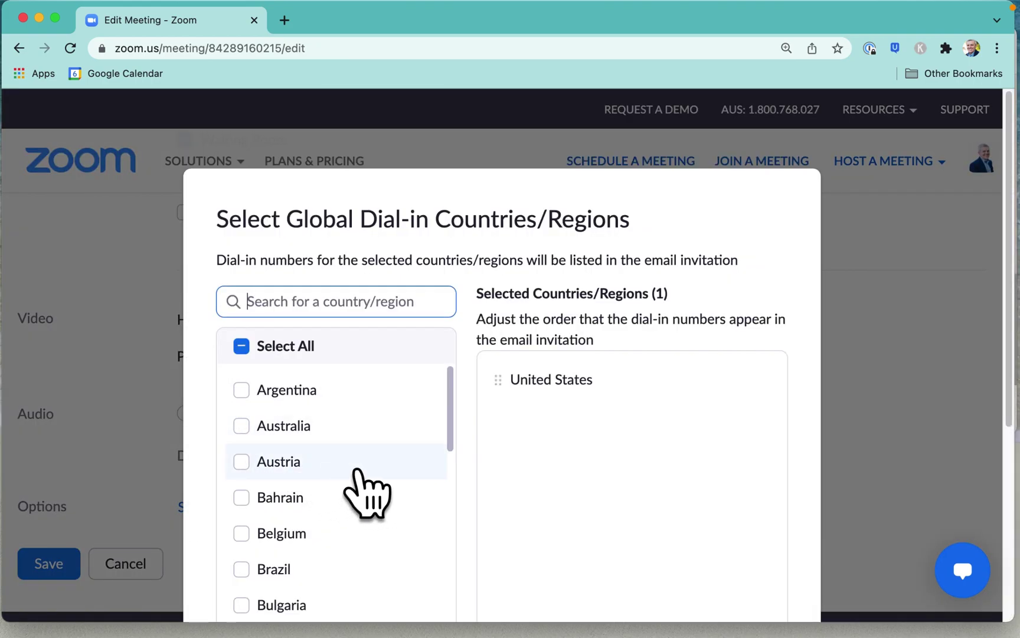
left_click(266, 437)
scroll(267, 438, "down", 3)
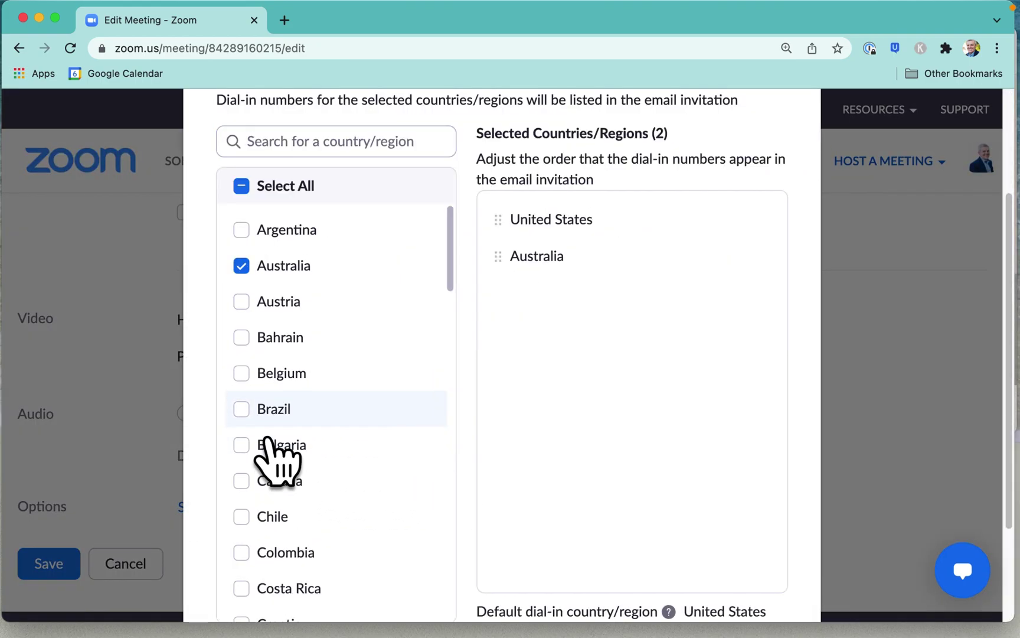
scroll(417, 485, "down", 4)
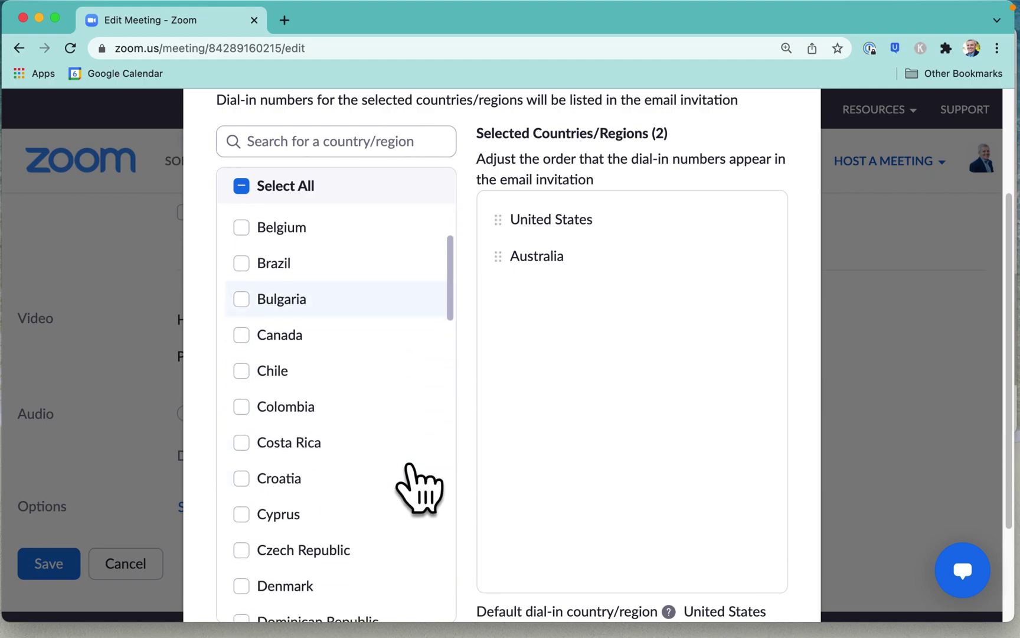
scroll(414, 472, "down", 10)
left_click(285, 531)
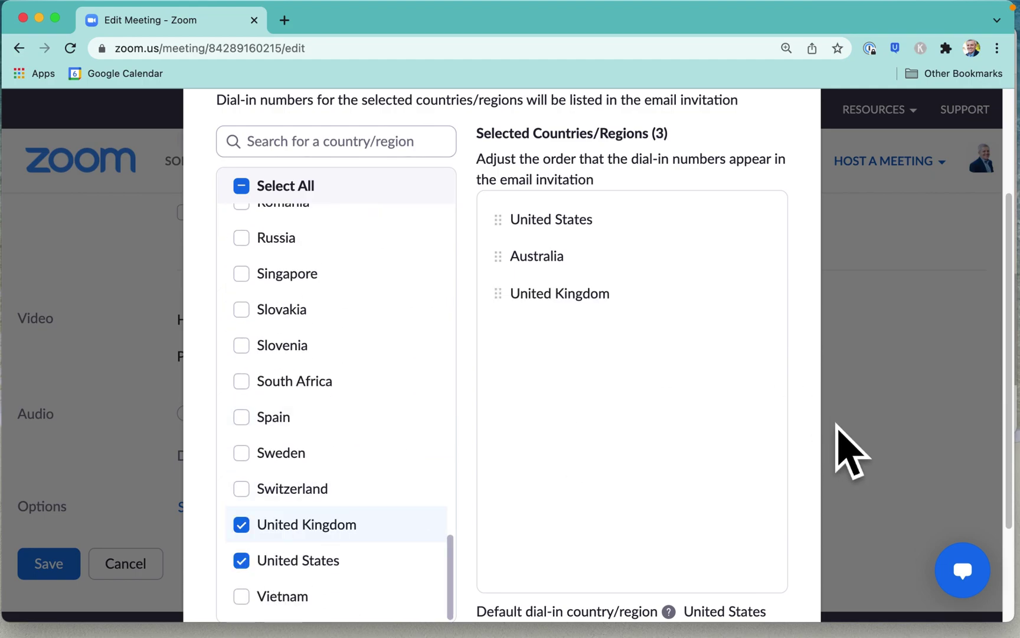
scroll(812, 340, "up", 3)
scroll(812, 340, "down", 5)
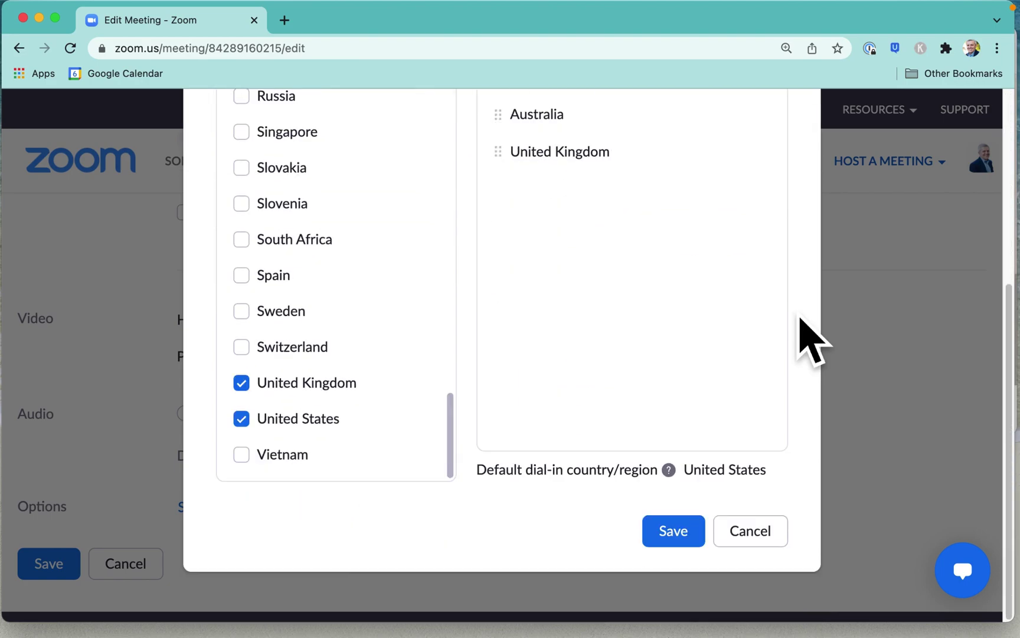
left_click(699, 539)
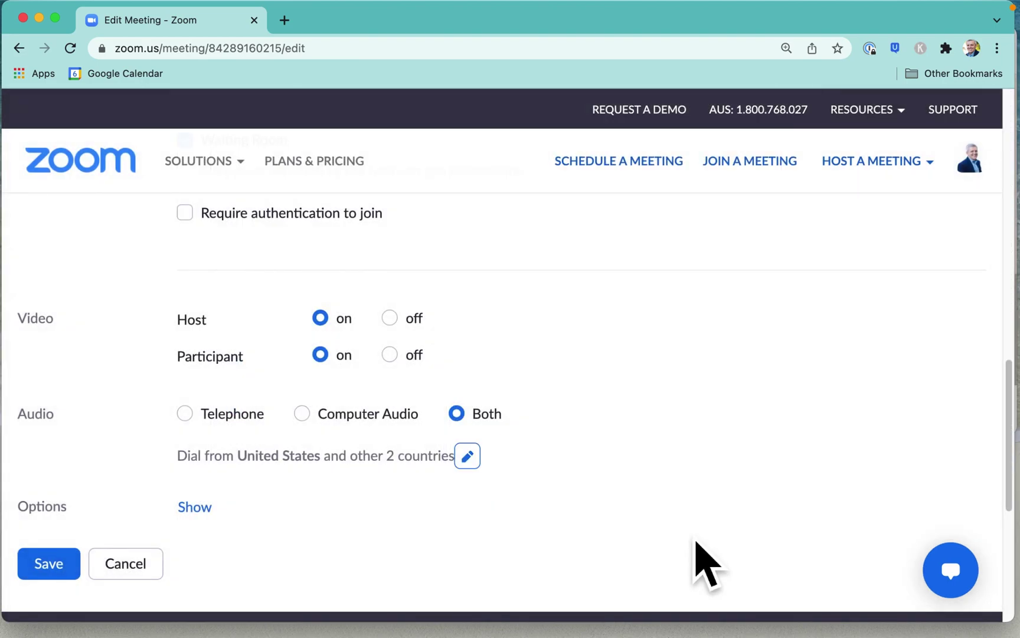
- Save the meeting settings, add the recurring meeting to Google Calendar and save the calendar event
left_click(59, 574)
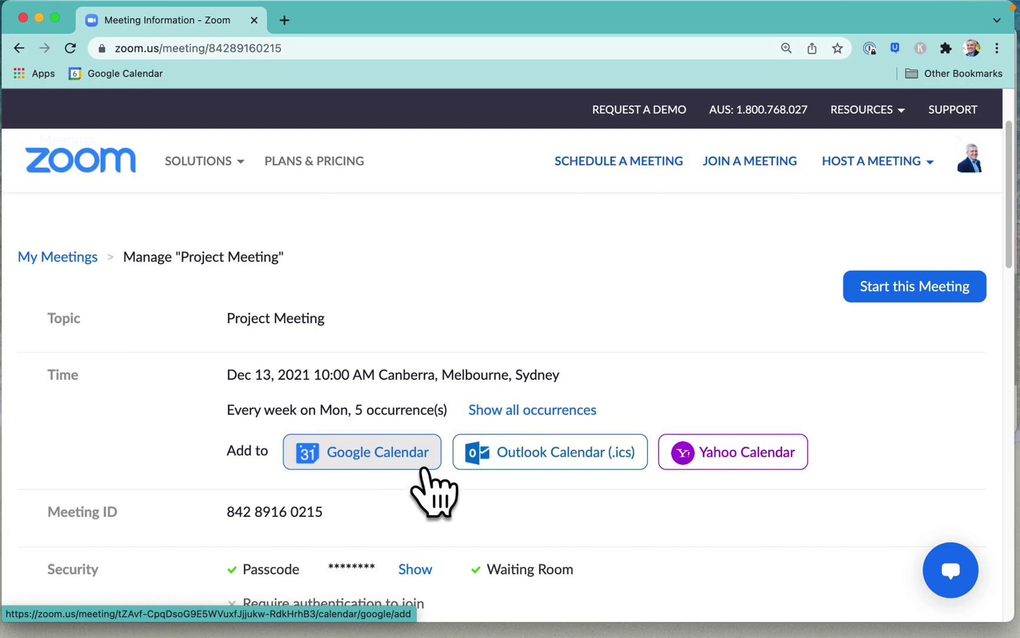
left_click(424, 468)
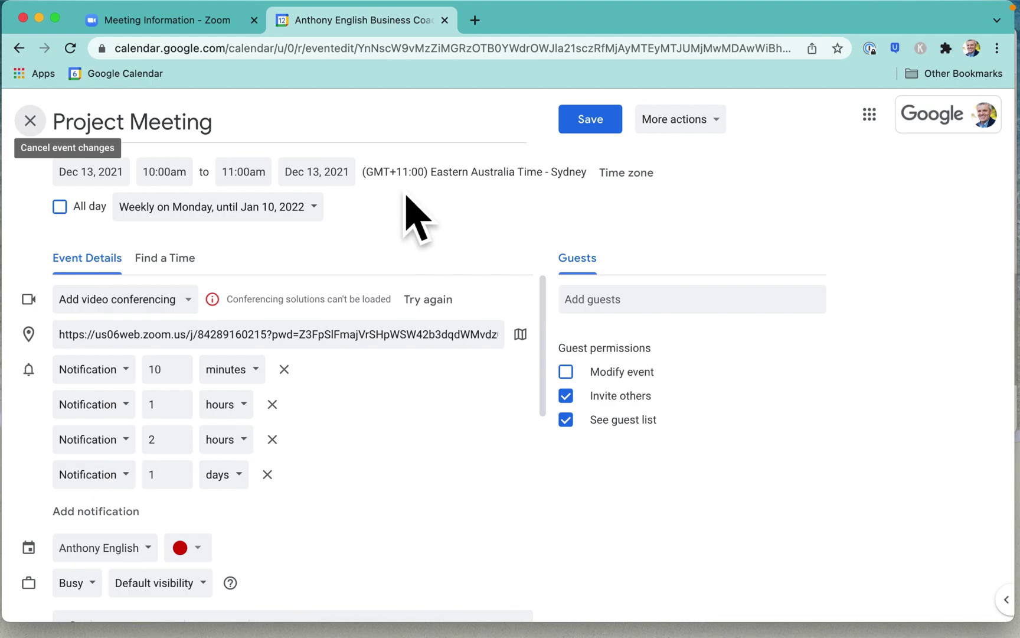
left_click(601, 127)
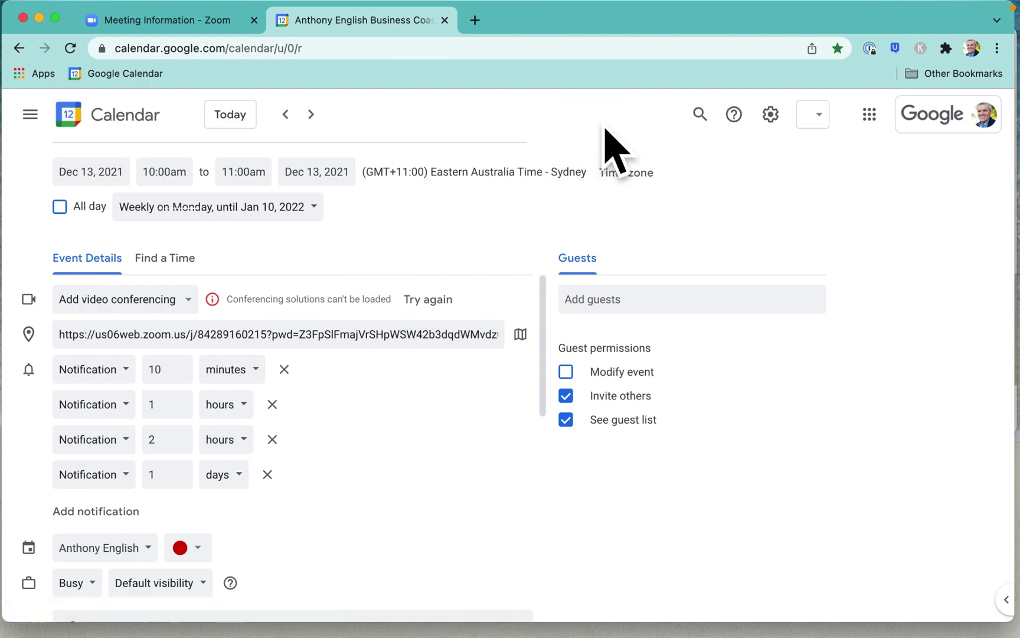
- Return to the Project Meeting's details in Zoom and open its deletion options
key("ctrl+shift+Tab")
left_click(92, 259)
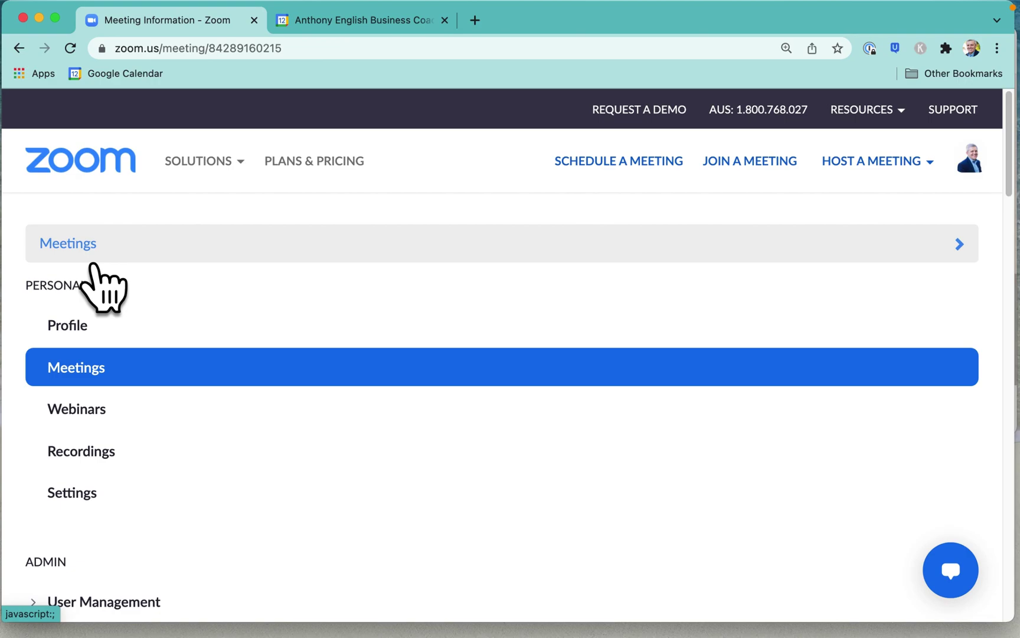
left_click(430, 374)
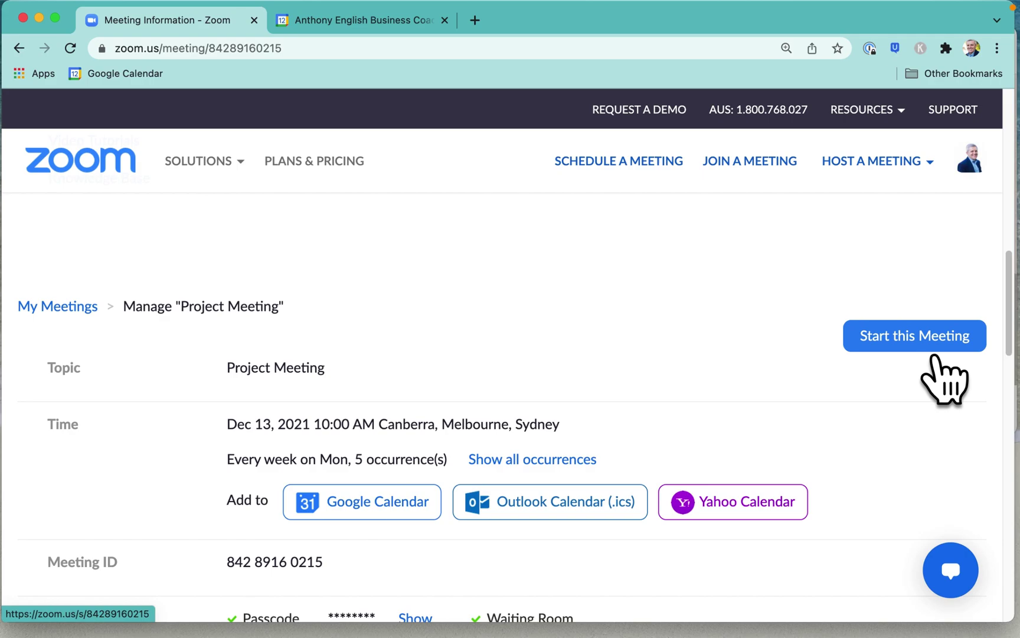
scroll(467, 337, "down", 5)
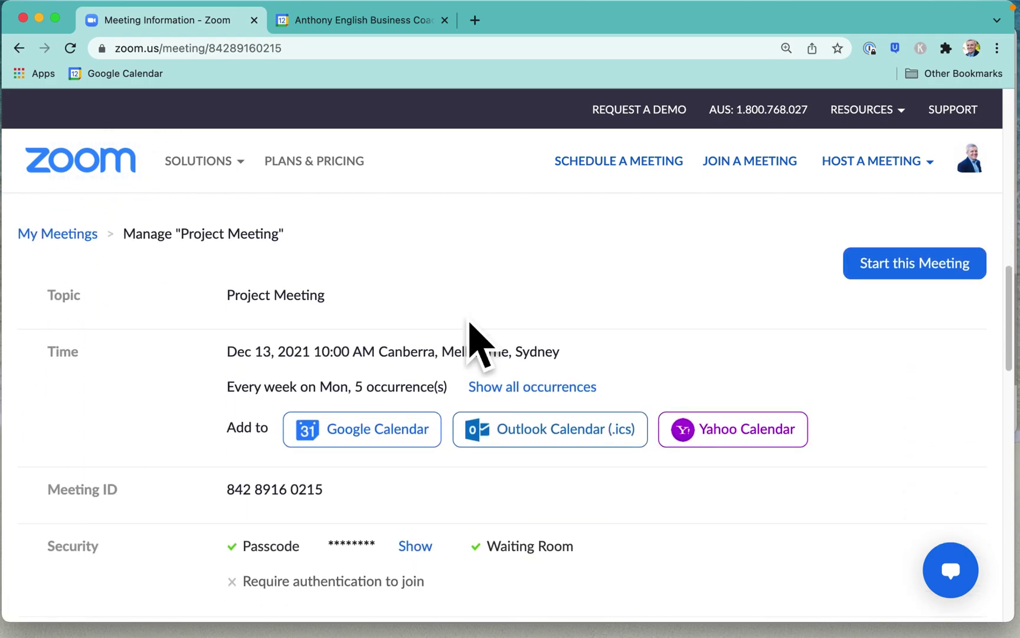
scroll(471, 323, "down", 10)
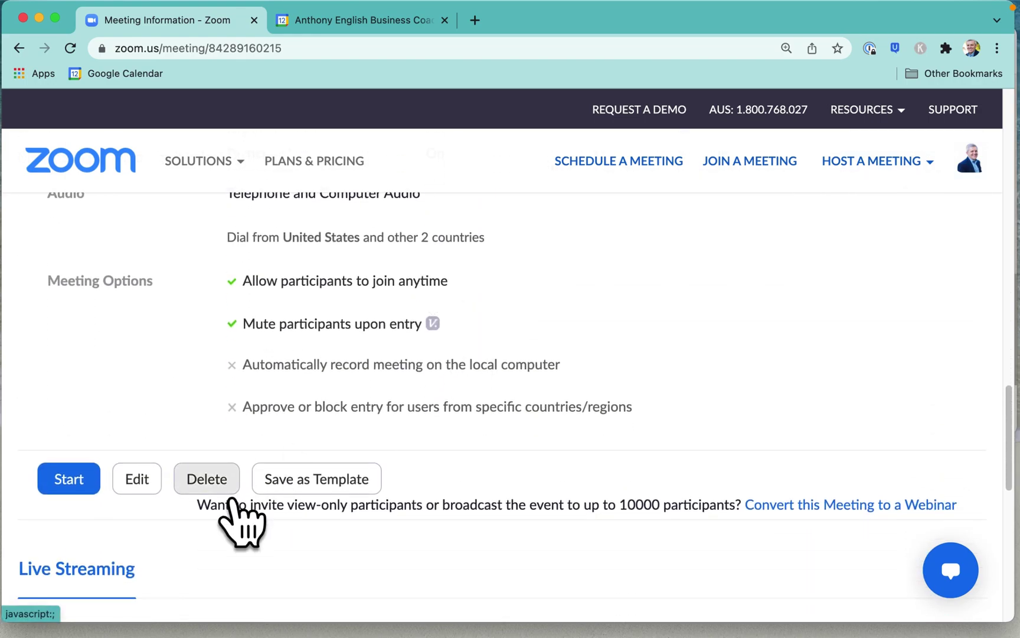
left_click(219, 490)
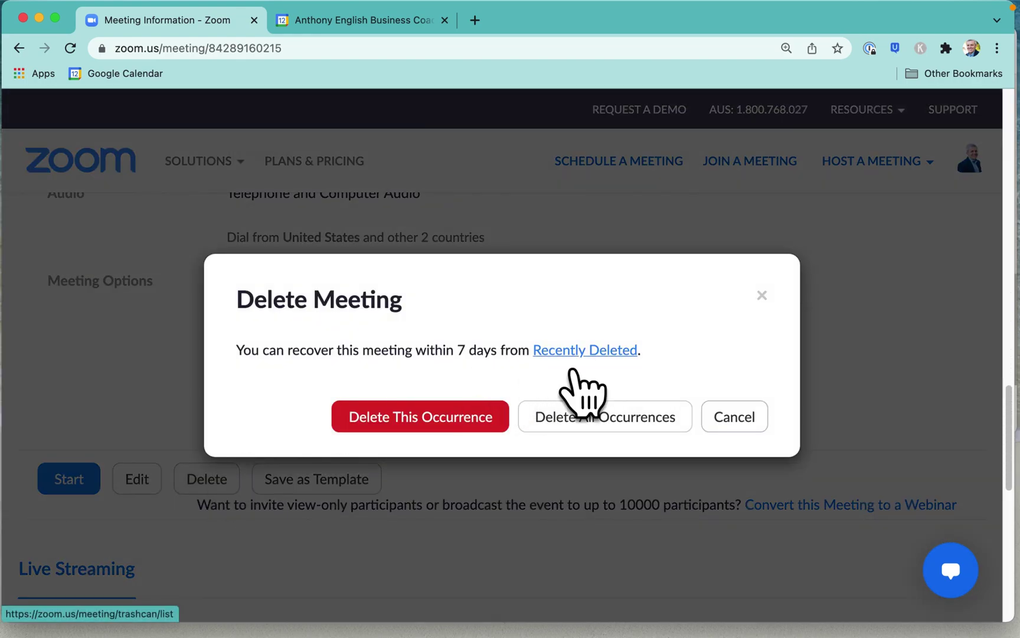